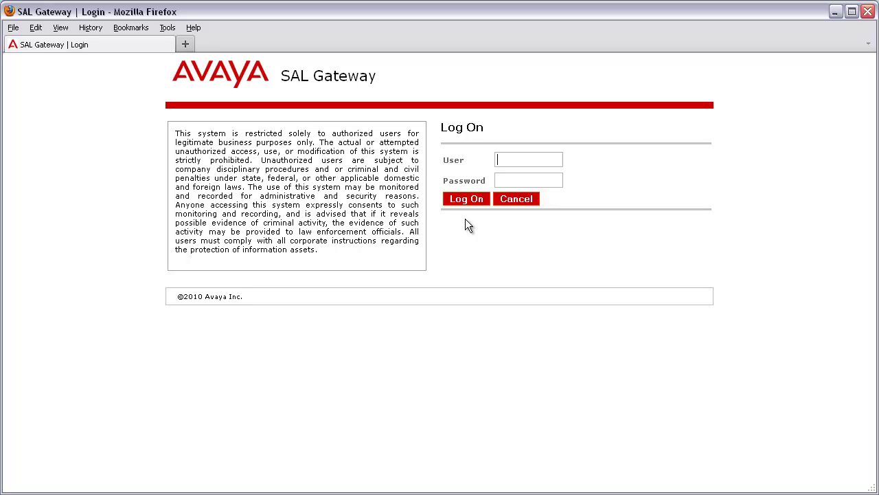
- Log on to SAL Gateway with the administrator user name and password
type("admin•••••••")
left_click(469, 203)
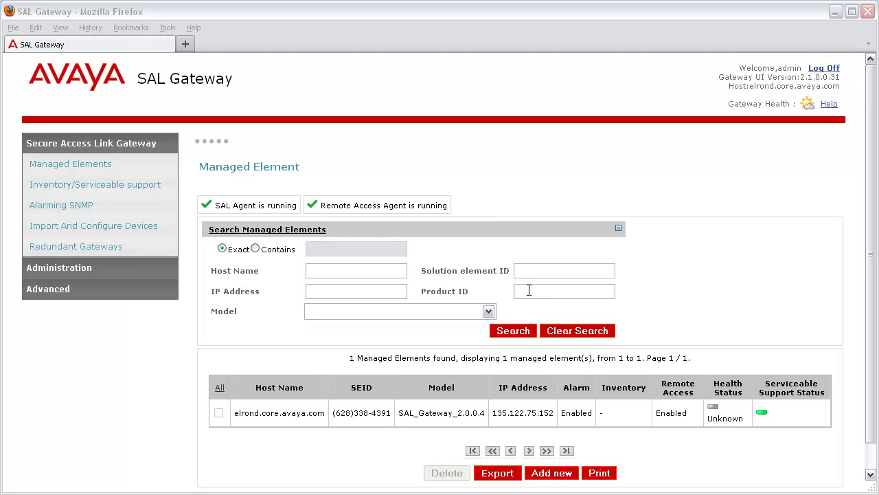
- Add a new managed element with host name smgrlab.avaya.com and IP address 135.122.75.154
left_click(533, 474)
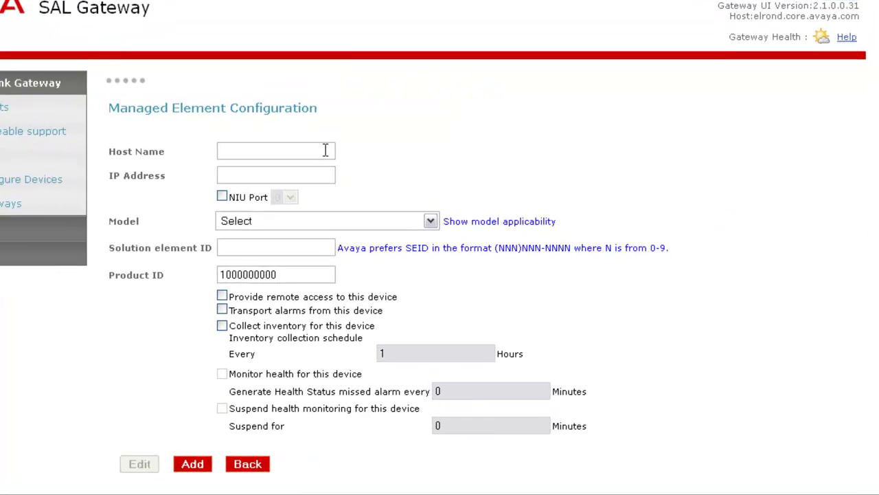
left_click(325, 150)
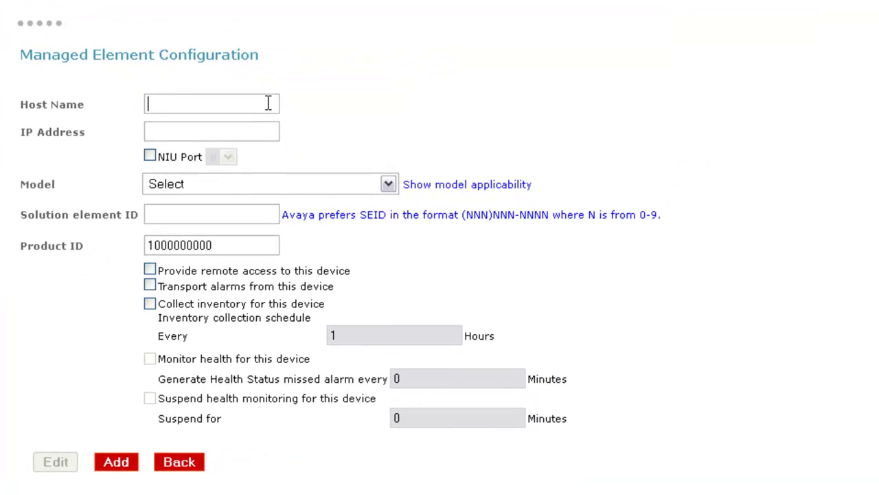
type("smgrlab.avaya.com")
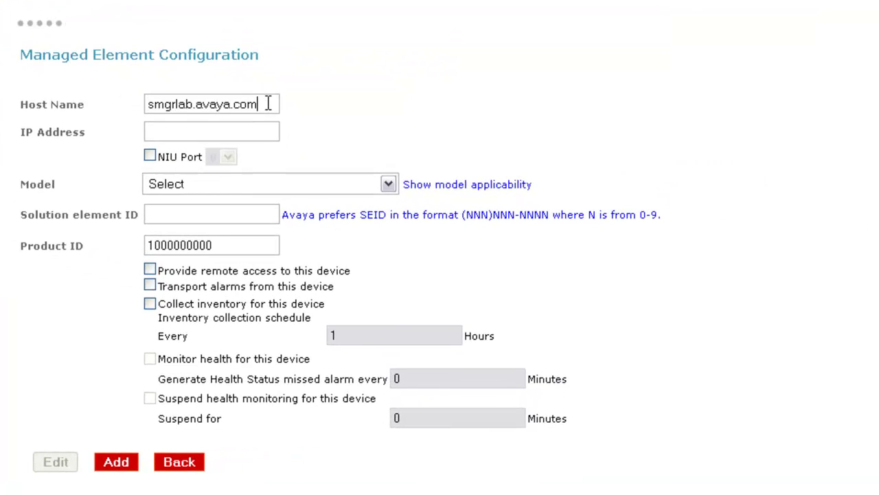
key("Tab")
type("135.122.75.154")
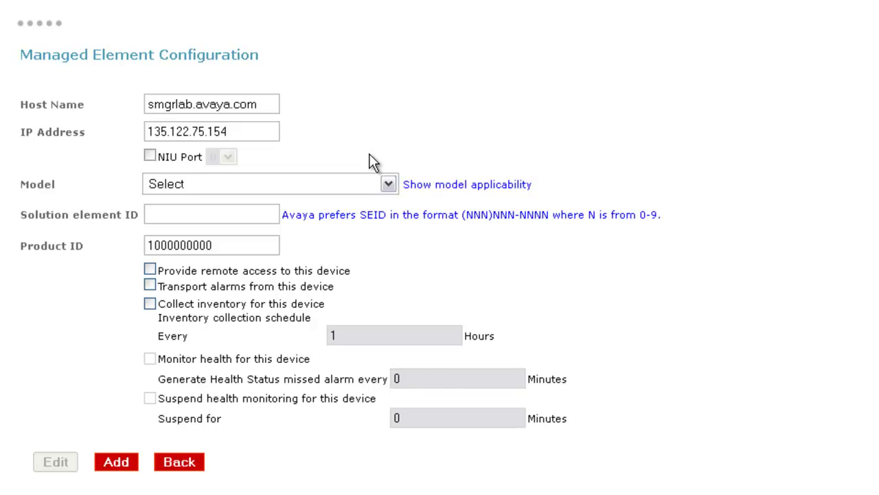
- Set the new element's model to SystemMgr_2.0.0.4
left_click(389, 184)
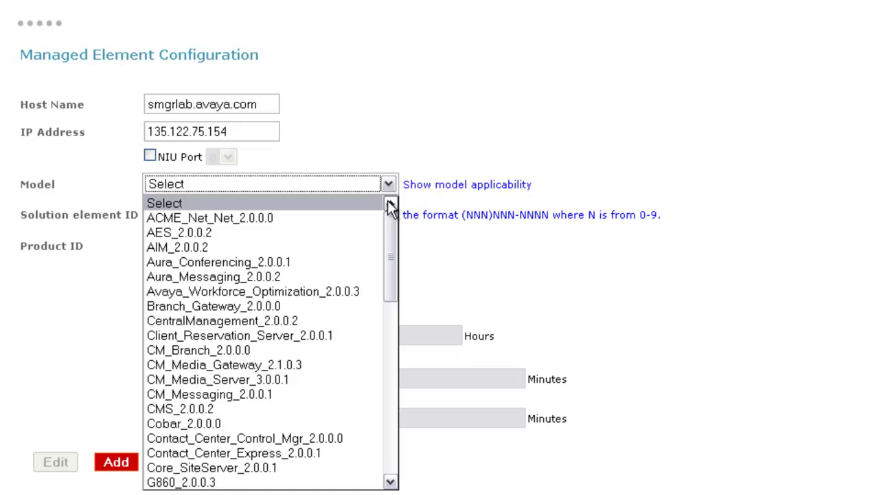
left_click_drag(389, 206, 395, 445)
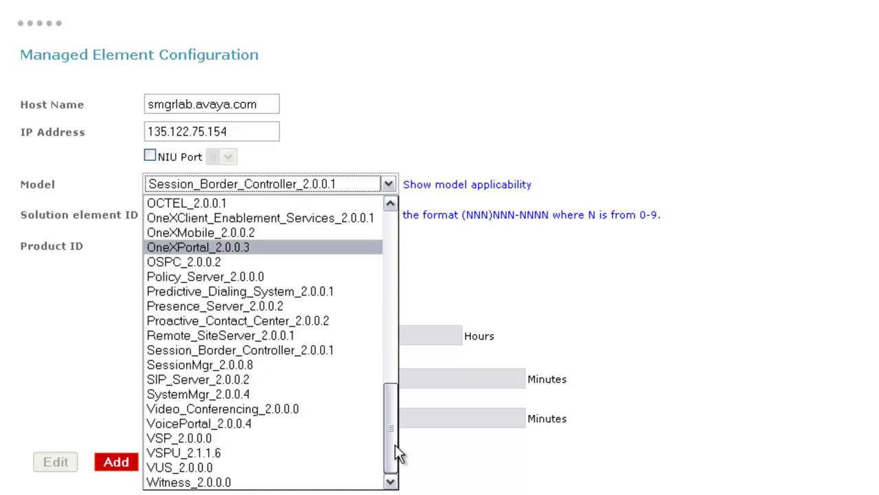
left_click(261, 393)
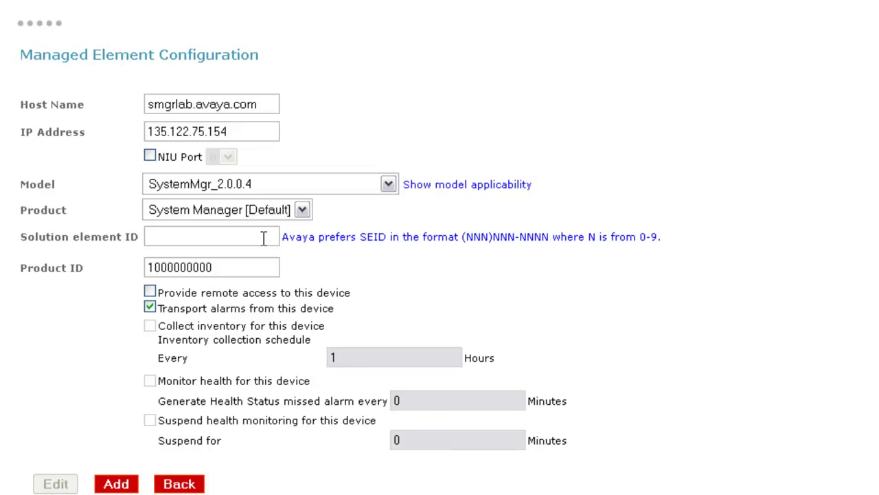
left_click(263, 236)
type("(628)338-4386")
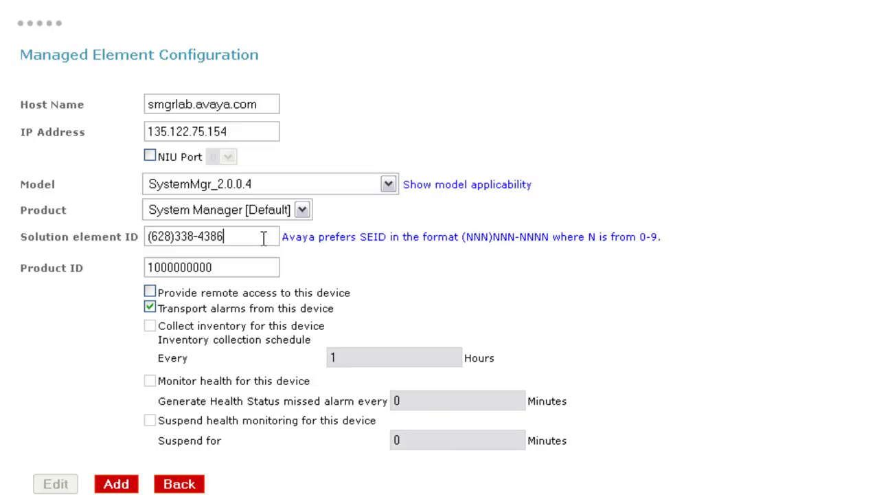
key("Tab")
type("8000005253")
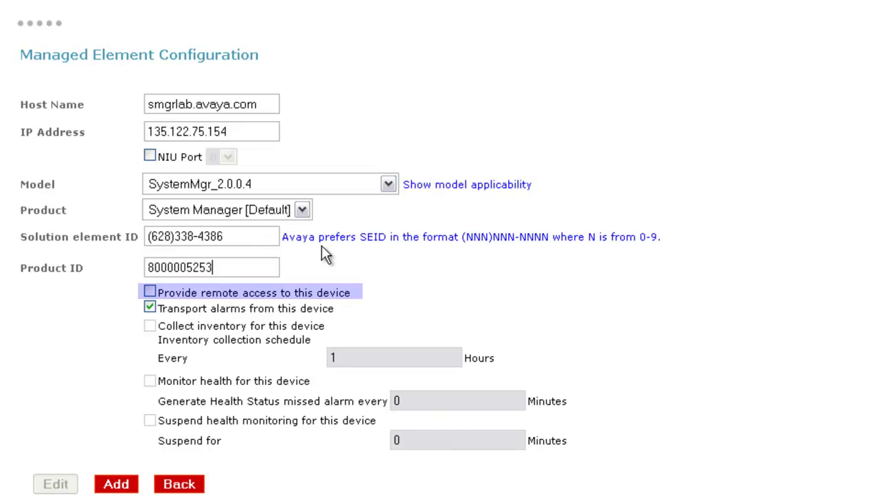
left_click(150, 291)
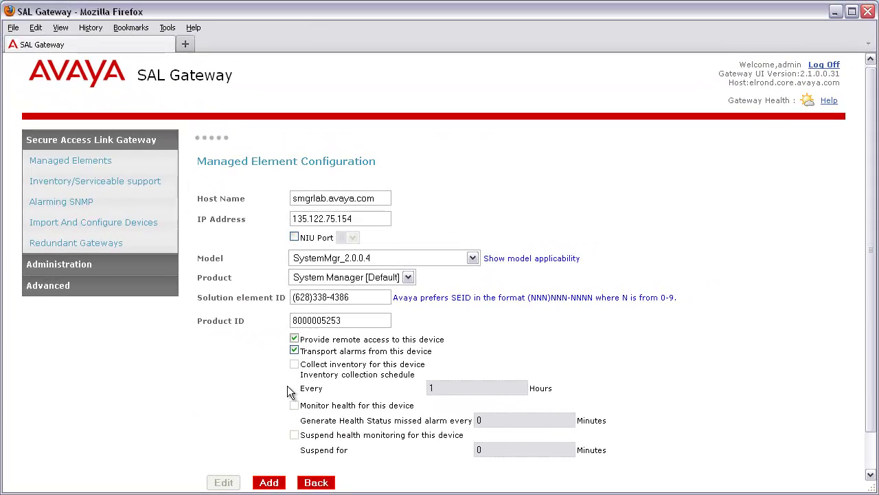
- Add smgrlab.avaya.com to the managed element list
left_click(270, 482)
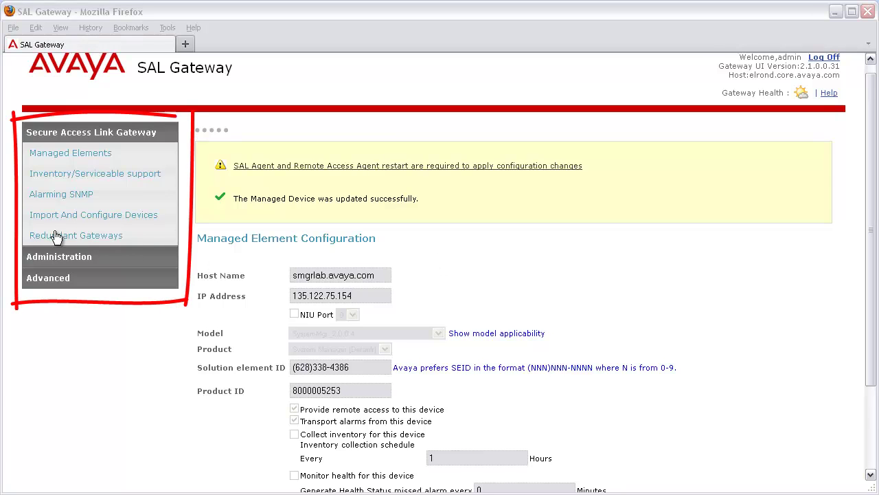
- Open the Alarming SNMP credentials for smgrlab.avaya.com in edit mode
left_click(31, 201)
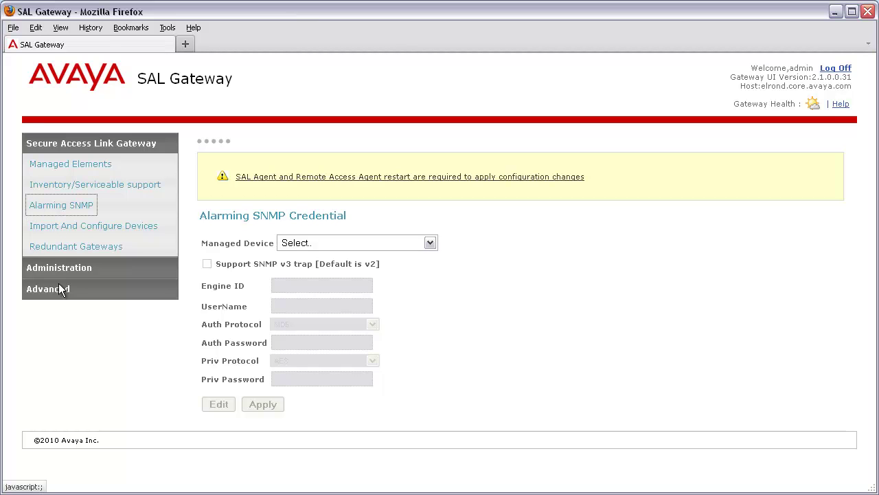
left_click(430, 242)
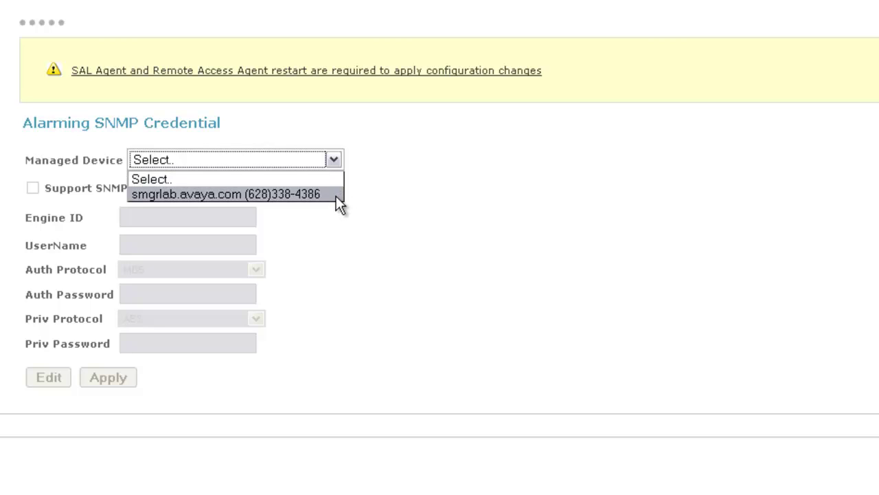
left_click(336, 196)
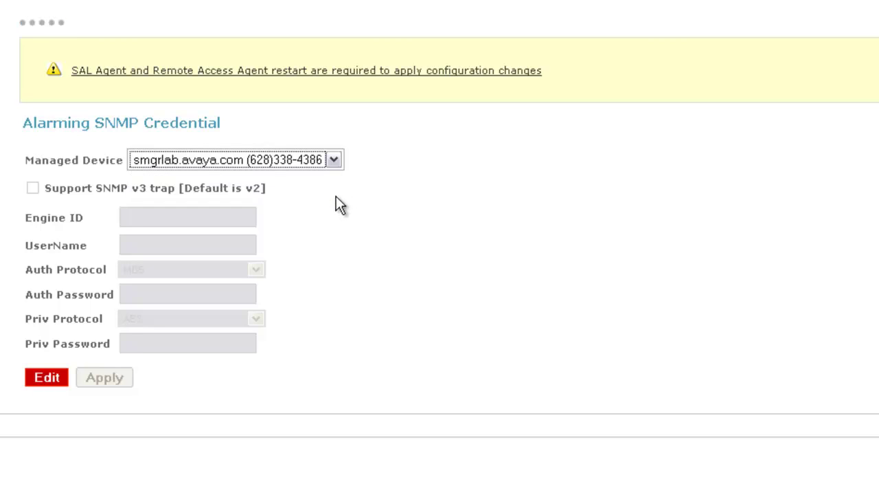
left_click(41, 379)
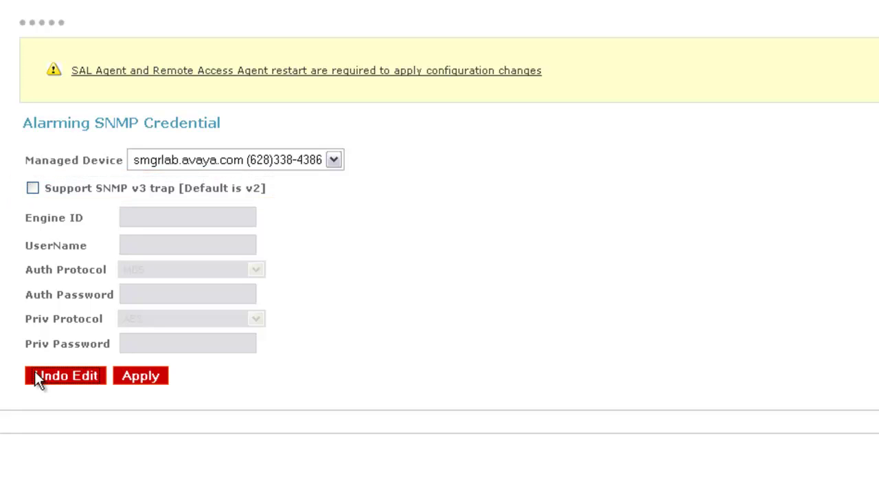
left_click(32, 188)
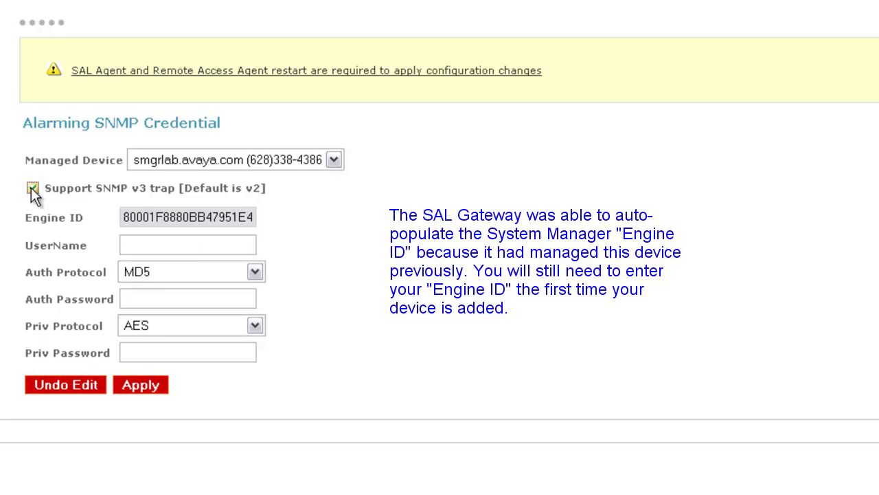
left_click(237, 245)
type("smgravaya")
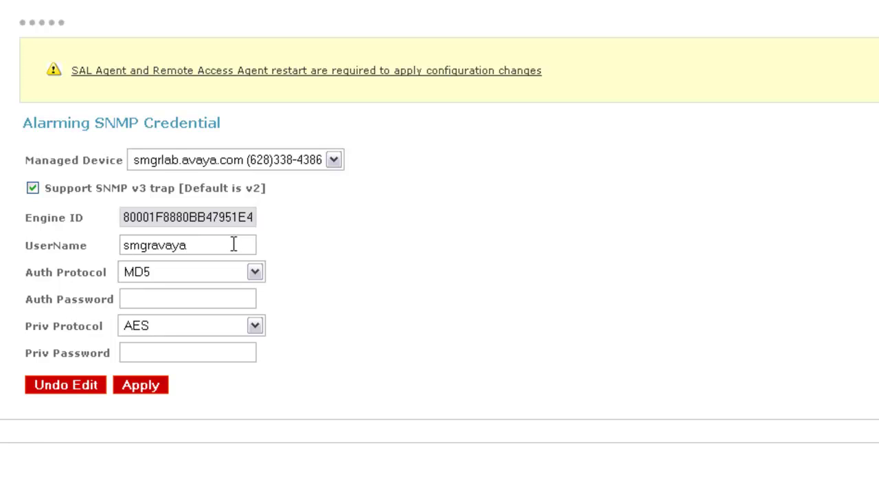
left_click(232, 301)
type("**********")
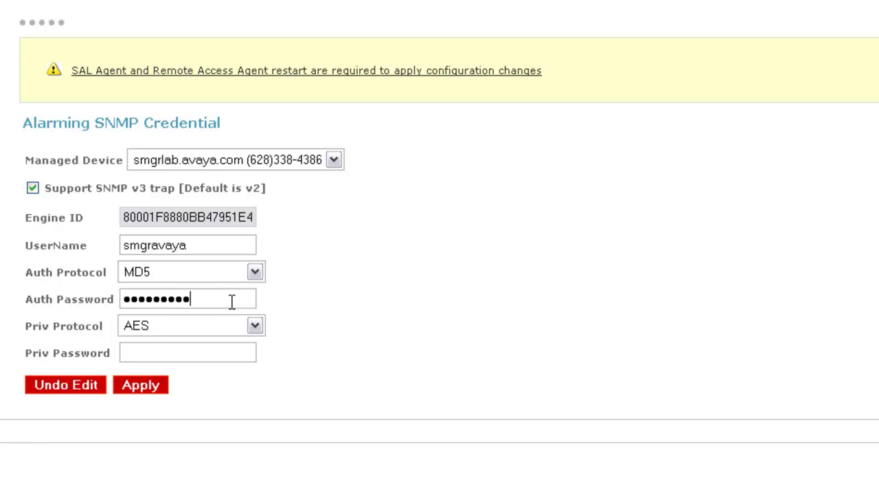
left_click(250, 353)
type("**********")
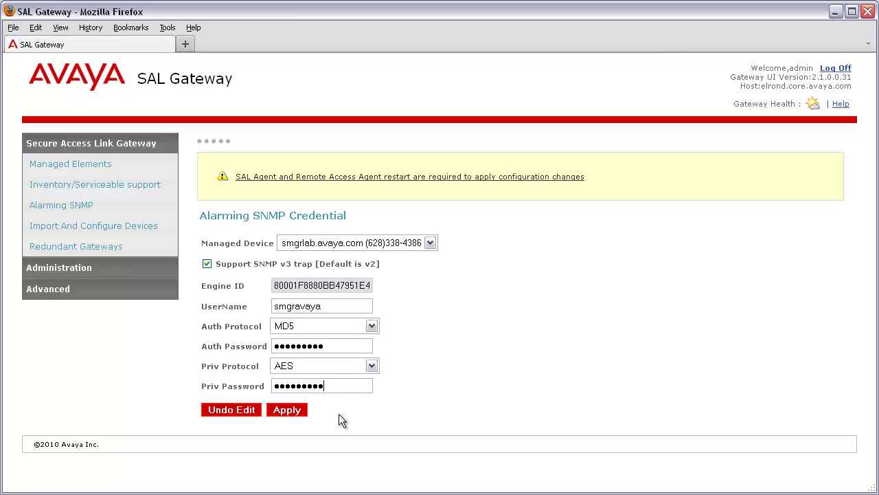
- Apply the SNMP v3 alarming credentials for smgrlab.avaya.com
left_click(299, 410)
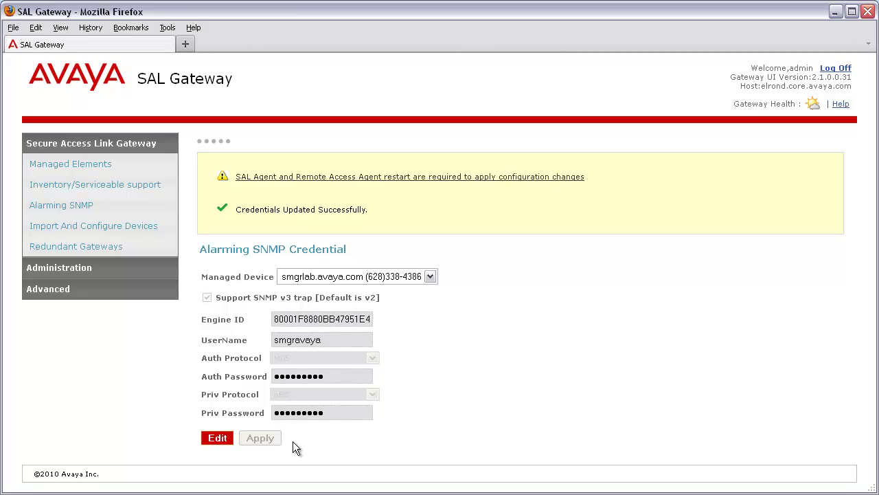
- Apply the pending configuration changes and confirm restarting the SAL and Remote Access agents
left_click(569, 185)
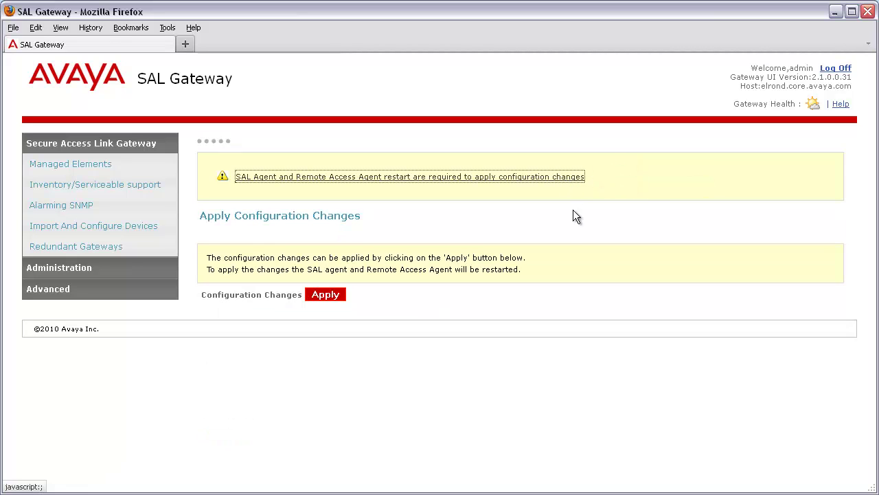
left_click(326, 295)
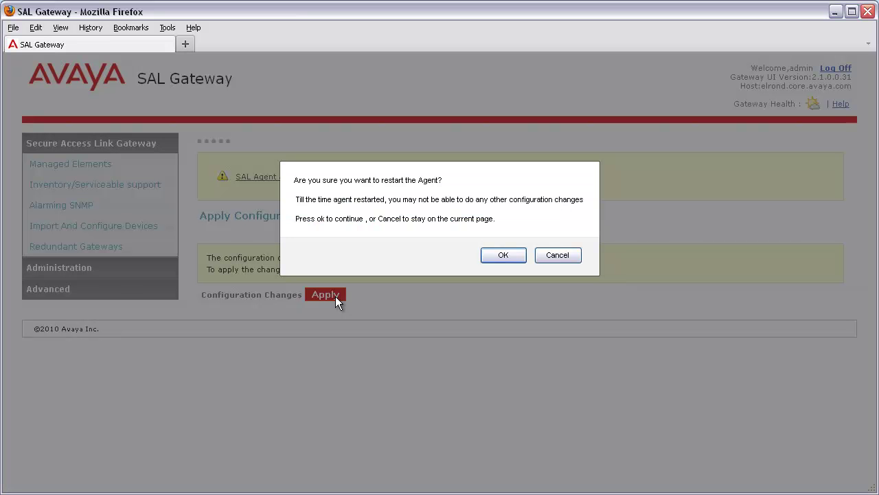
left_click(503, 255)
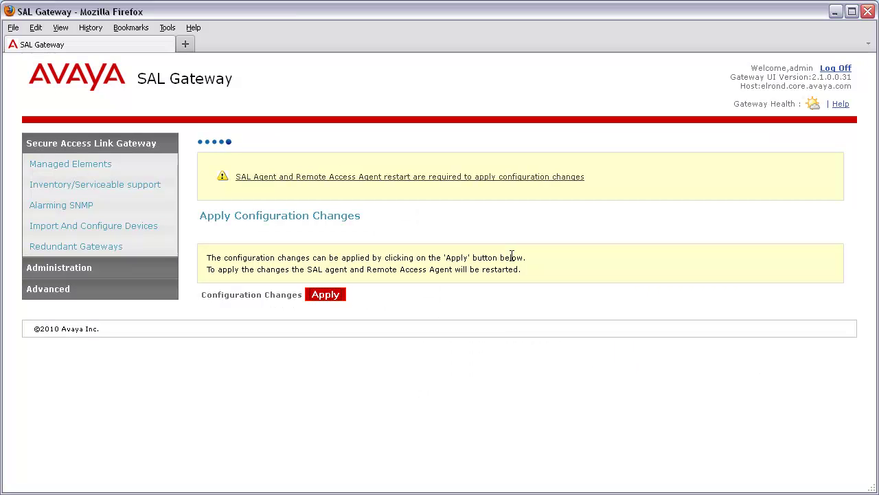